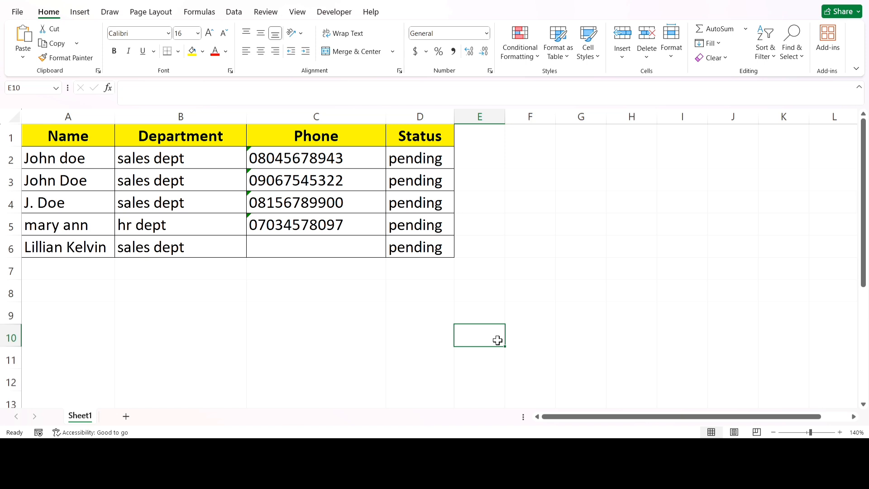
- Search the sheet for the first name of the employee in the hr dept row
{"action": "left_click", "coordinate": [389, 322]}
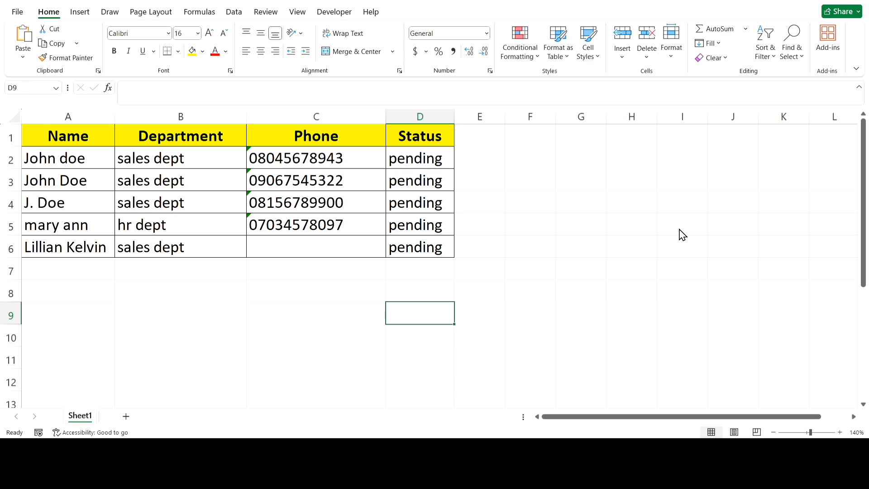
{"action": "left_click", "coordinate": [568, 232]}
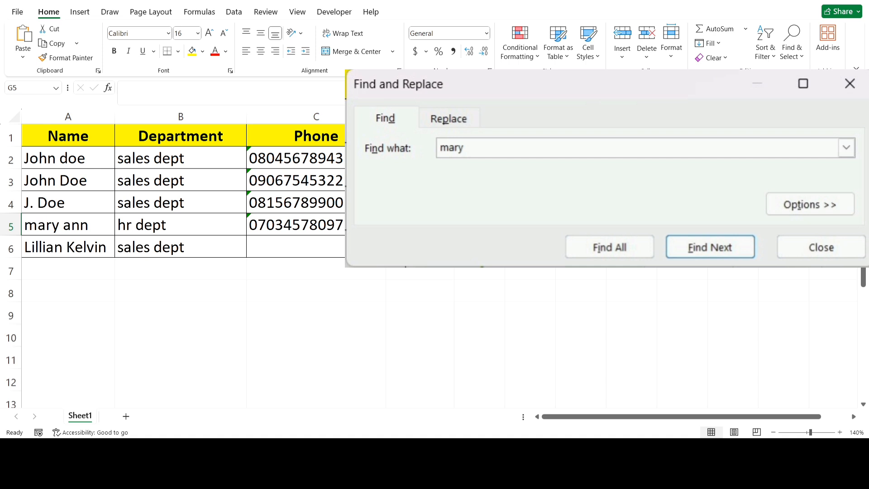
{"action": "key", "text": "Return"}
{"action": "left_click", "coordinate": [610, 246]}
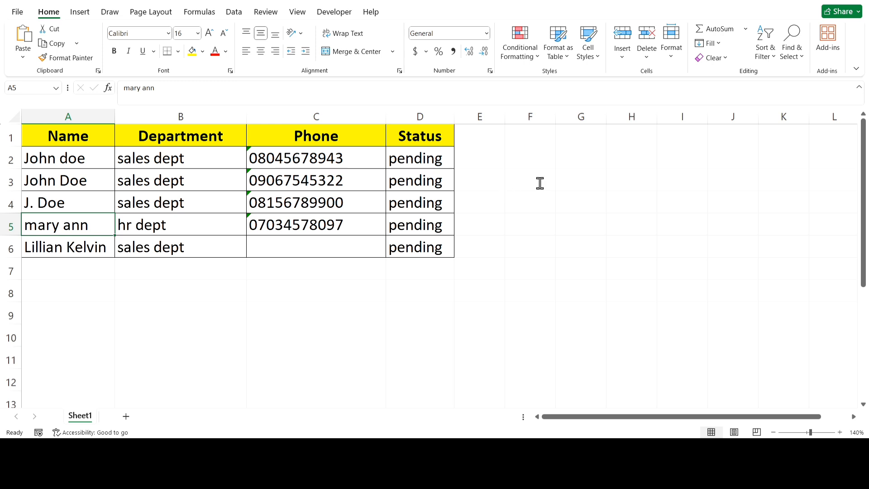
- Search the sheet for the phone number listed in row 4
{"action": "key", "text": "Up"}
{"action": "key", "text": "Up"}
{"action": "key", "text": "Up"}
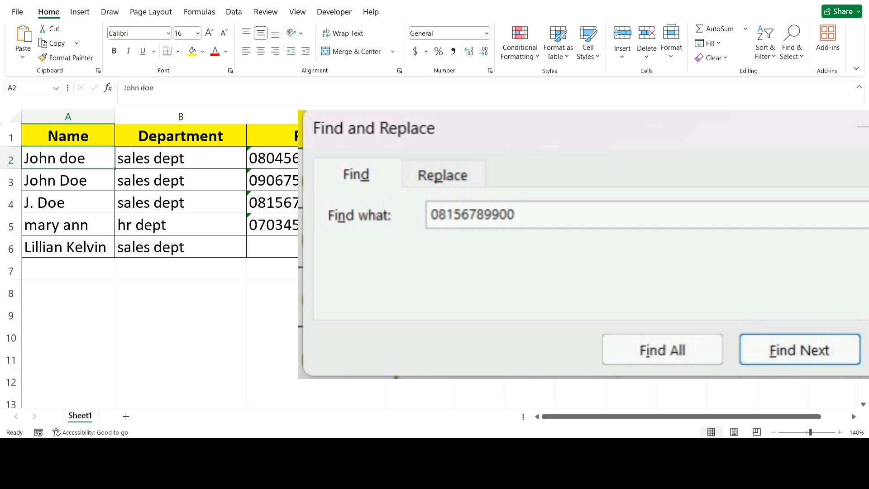
{"action": "key", "text": "Return"}
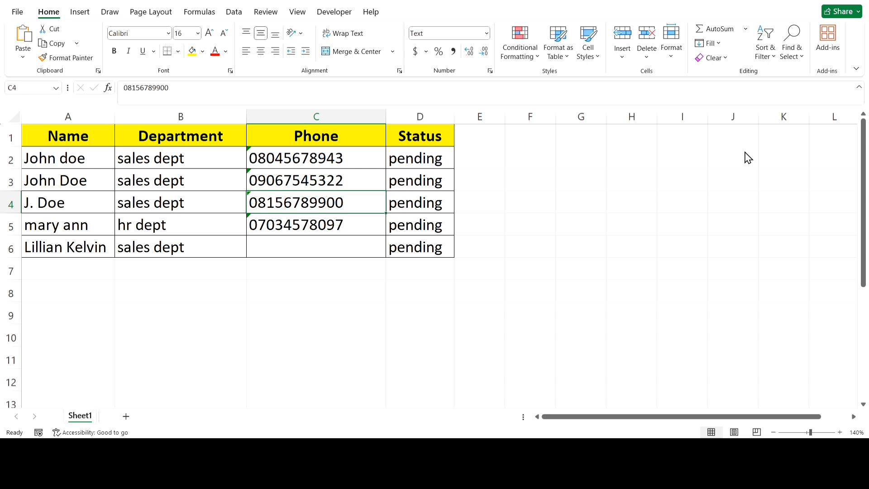
- Replace each "sales dept" entry in the Department column with "Sales Department" in bold red, one match at a time
{"action": "left_click", "coordinate": [588, 251]}
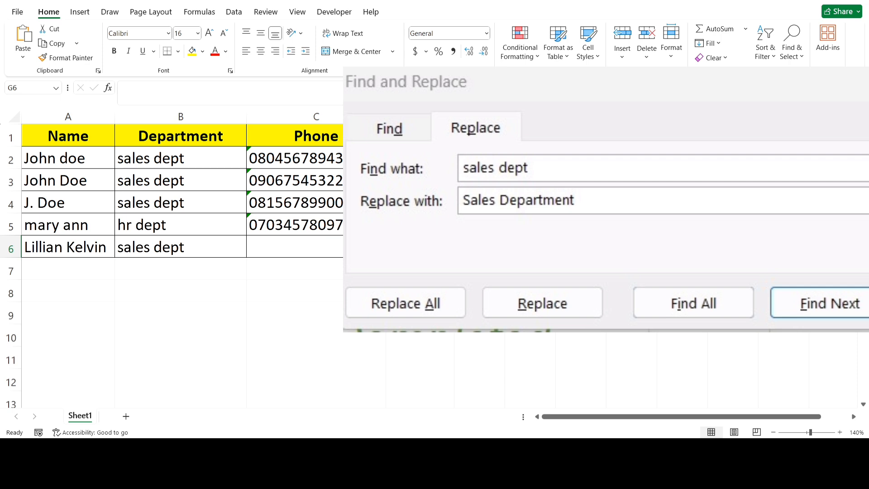
{"action": "key", "text": "Return"}
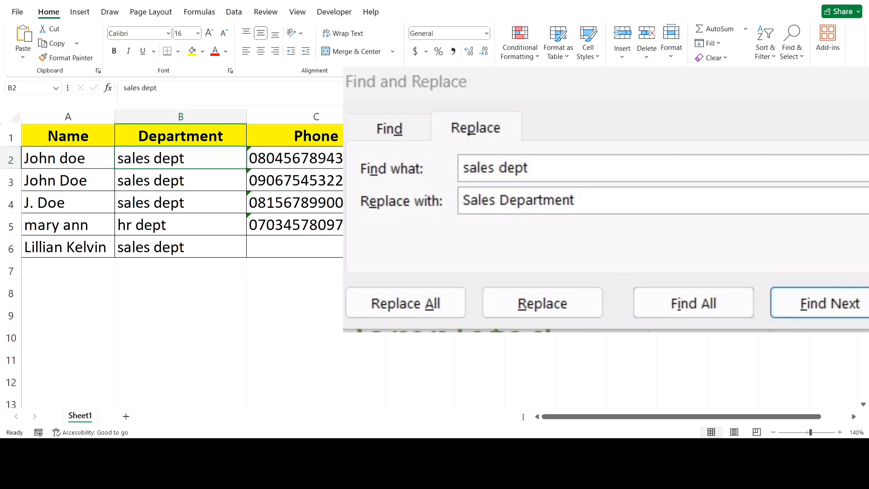
{"action": "key", "text": "alt+r"}
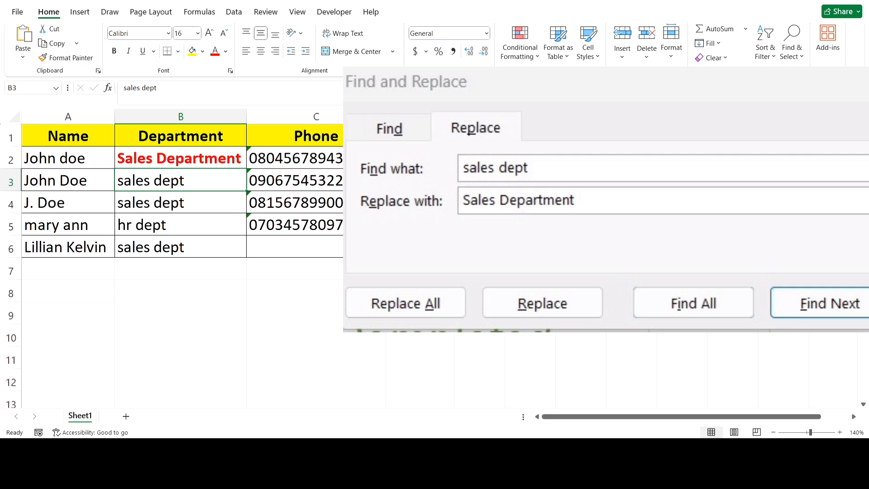
{"action": "key", "text": "alt+r"}
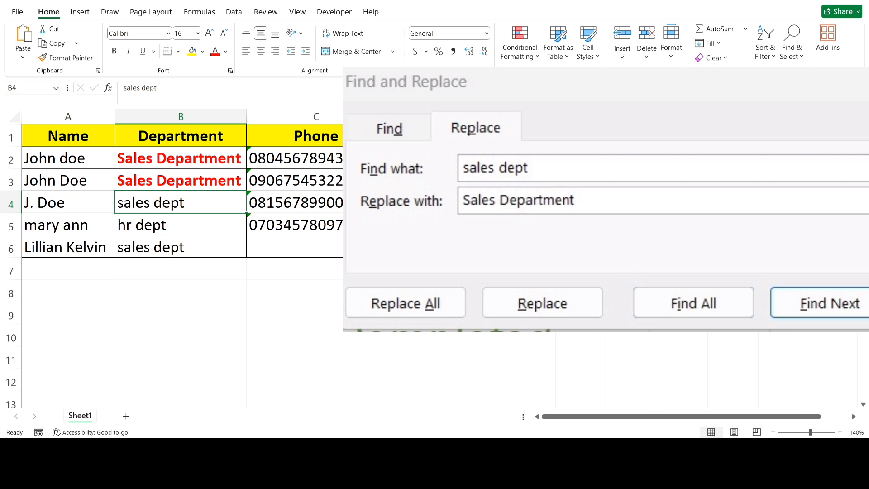
{"action": "key", "text": "alt+r"}
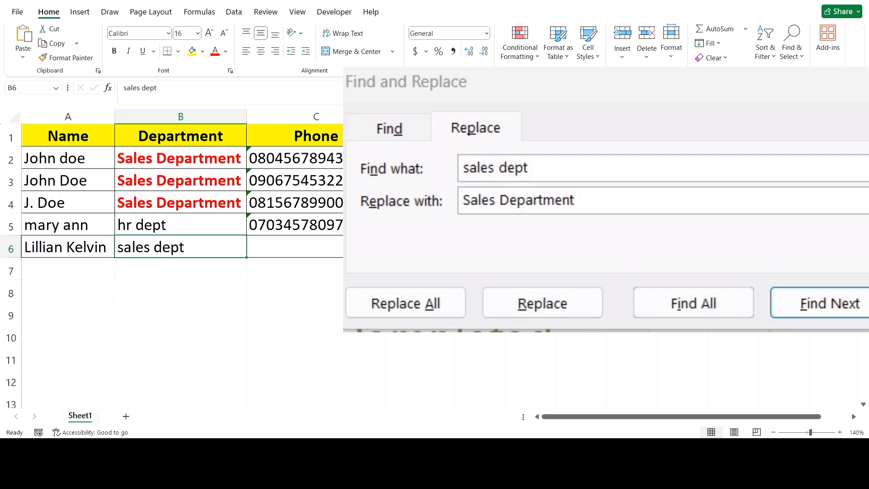
{"action": "key", "text": "alt+r"}
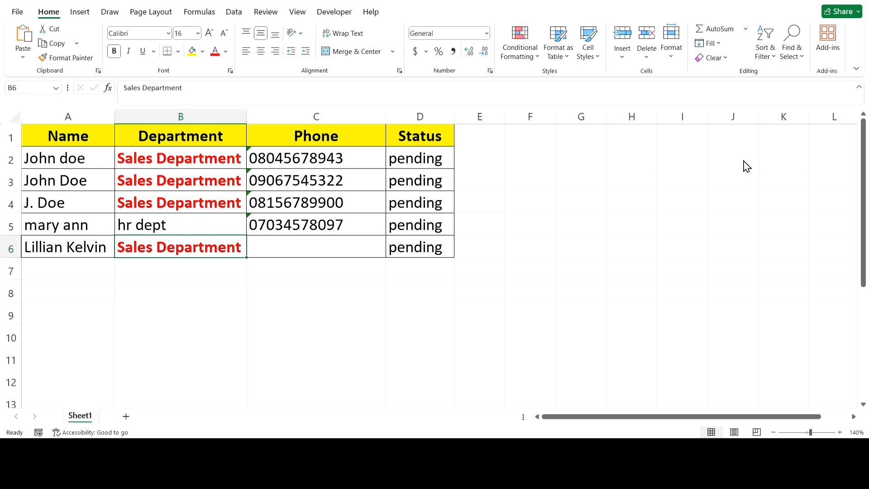
- Replace all "pending" entries in the Status column with "Completed" in bold red, and autofit column D to its contents
{"action": "left_click", "coordinate": [623, 211]}
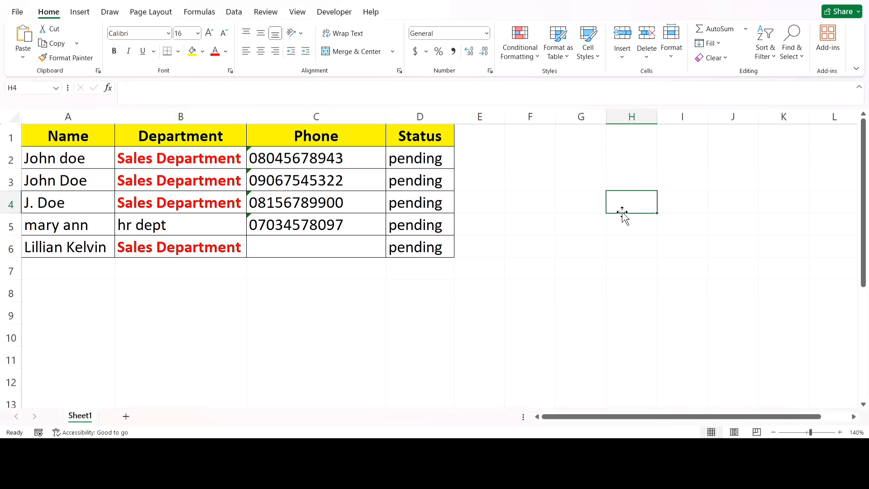
{"action": "left_click", "coordinate": [430, 164]}
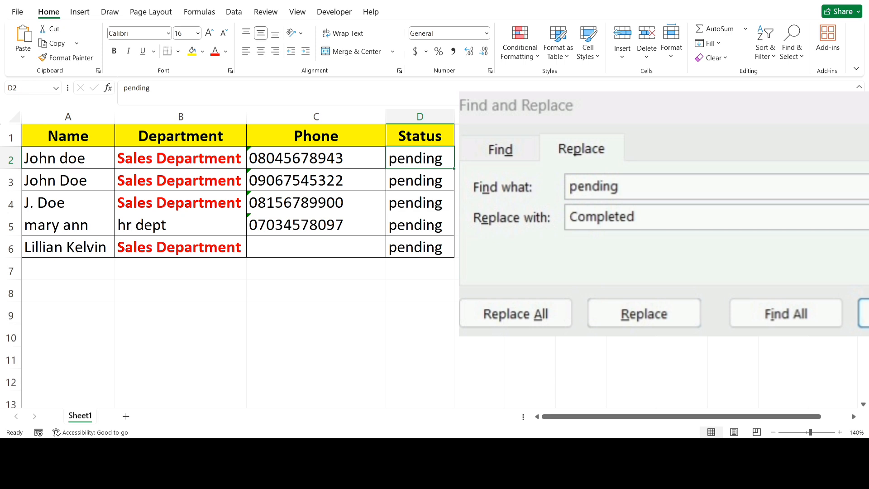
{"action": "key", "text": "Return"}
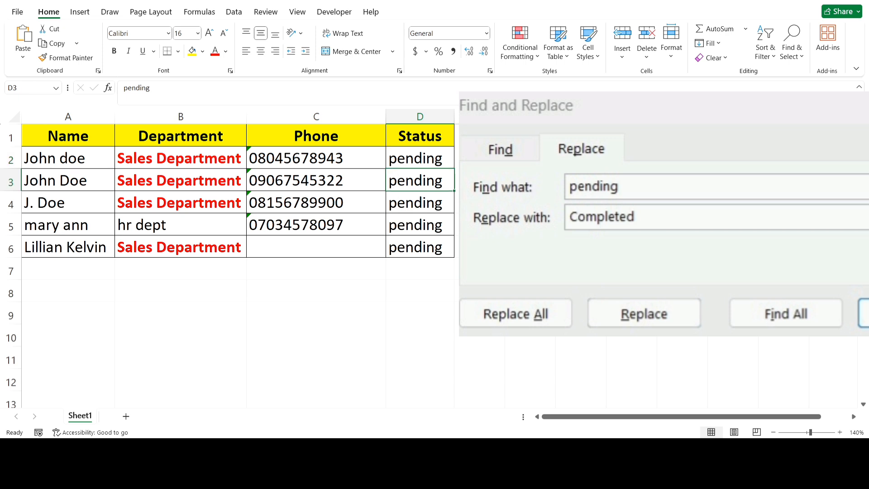
{"action": "key", "text": "alt+a"}
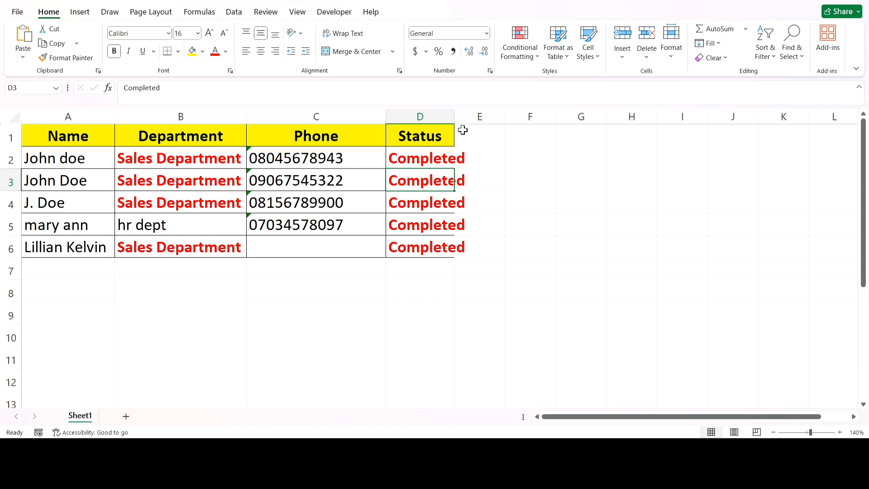
{"action": "left_click_drag", "start_coordinate": [454, 118], "coordinate": [454, 118]}
{"action": "double_click", "coordinate": [453, 118]}
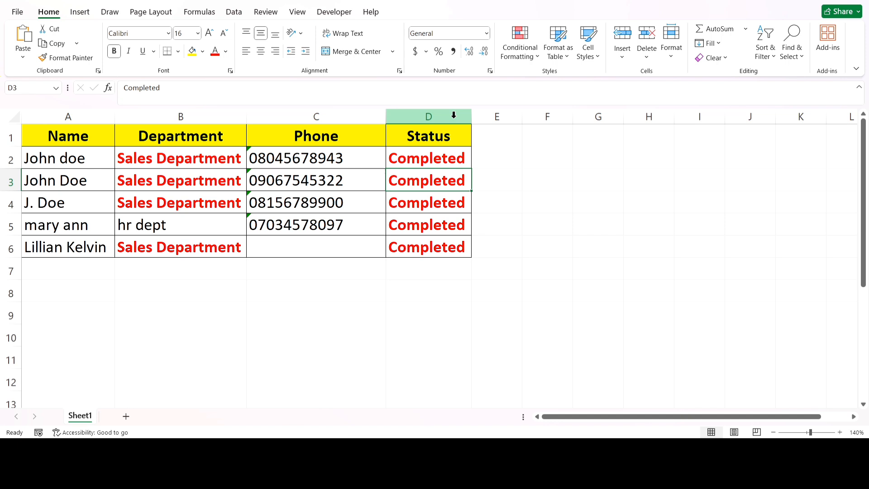
- Replace the lowercase first name in cell A5 with its capitalized spelling in bold red using Find and Replace
{"action": "left_click", "coordinate": [350, 271]}
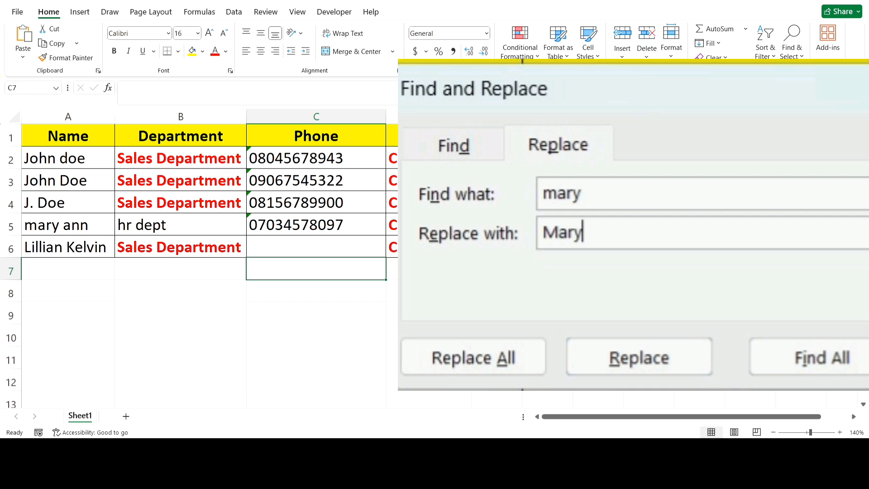
{"action": "left_click", "coordinate": [68, 225]}
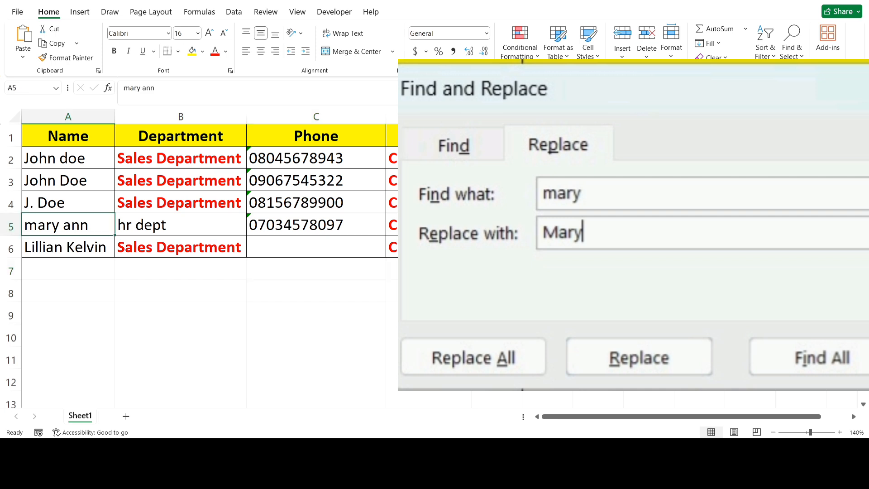
{"action": "key", "text": "alt+r"}
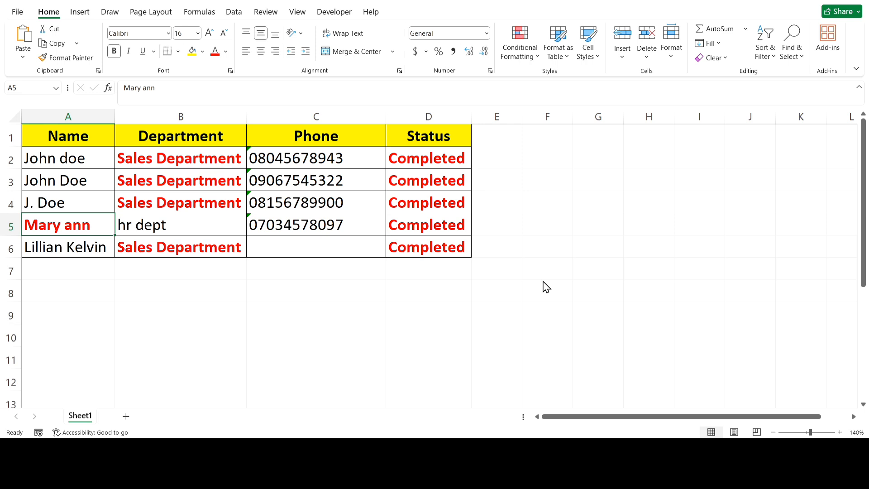
- Try to replace blank cells with "N/A" one at a time, starting from the missing phone number in C6
{"action": "left_click", "coordinate": [353, 250]}
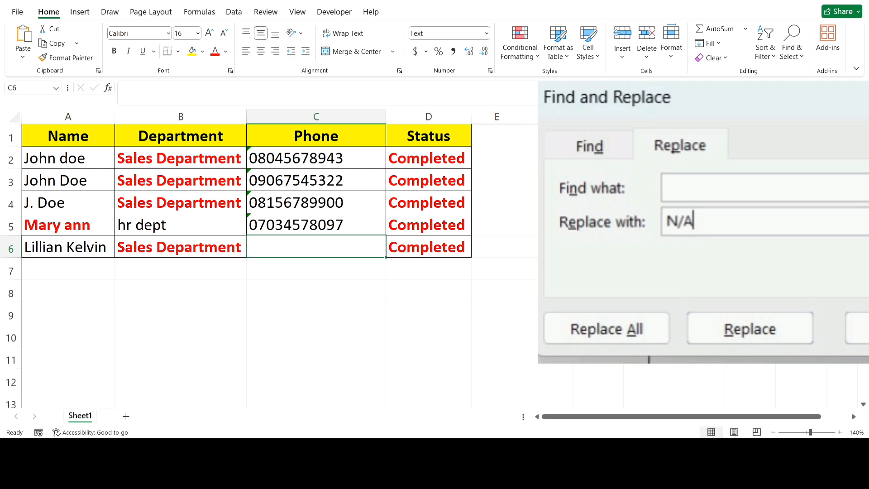
{"action": "left_click", "coordinate": [547, 364]}
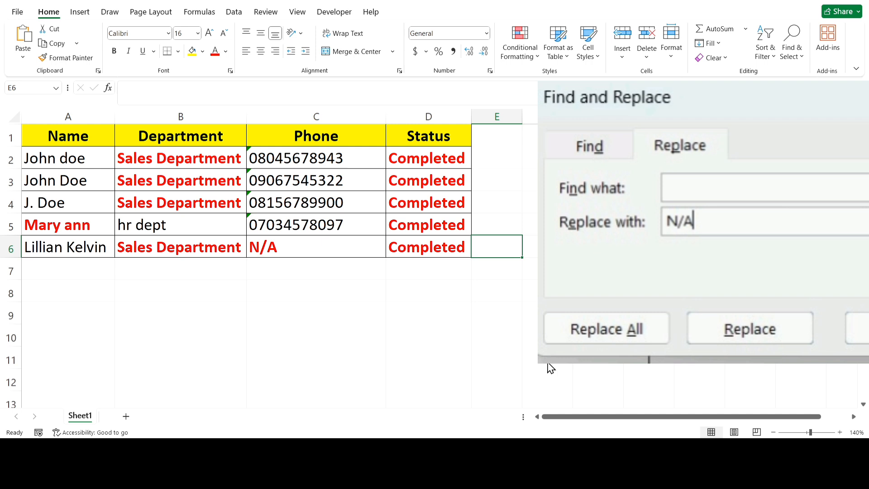
{"action": "left_click", "coordinate": [548, 364]}
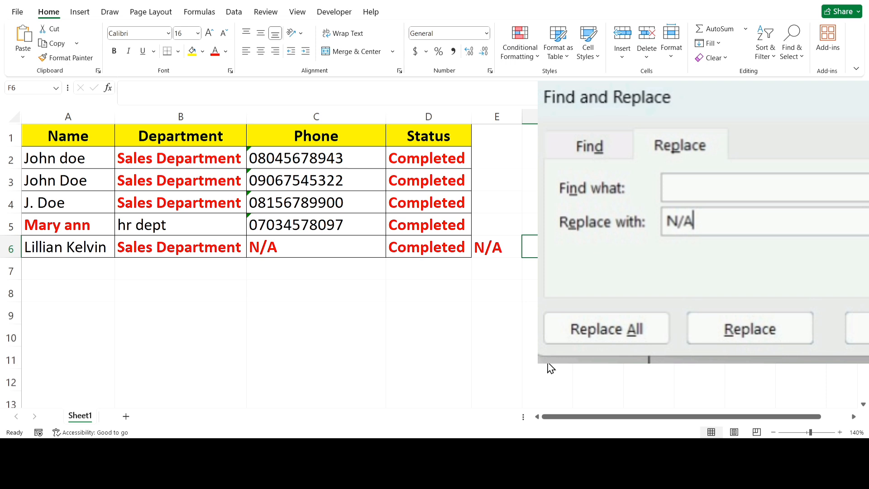
{"action": "left_click", "coordinate": [547, 363]}
{"action": "left_click", "coordinate": [547, 363]}
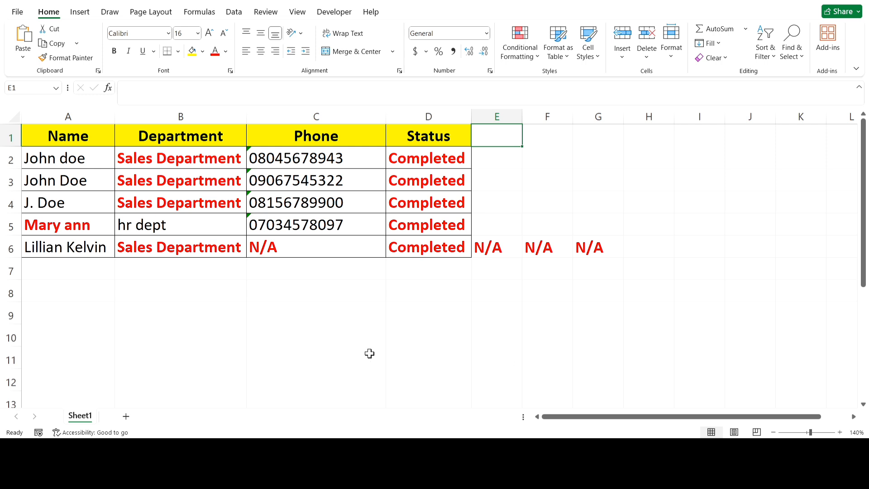
- Undo the "N/A" replacements in row 6
{"action": "left_click", "coordinate": [344, 256]}
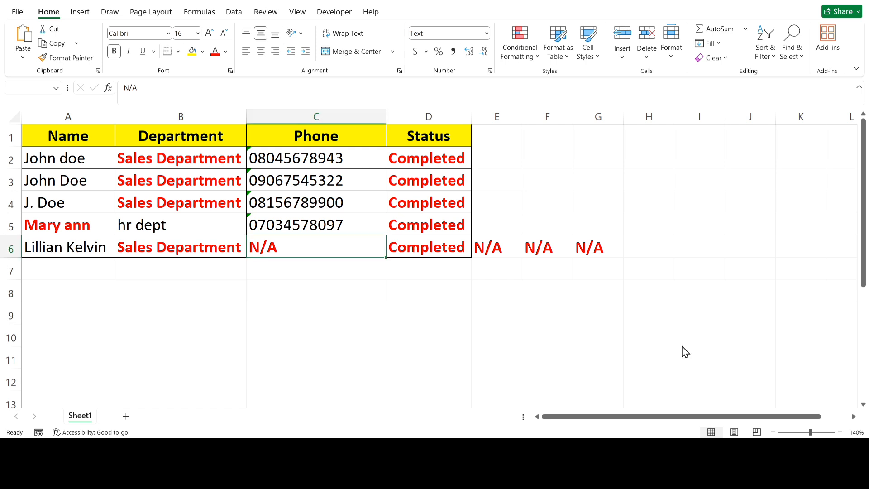
{"action": "left_click", "coordinate": [551, 293]}
{"action": "key", "text": "ctrl+z"}
{"action": "key", "text": "ctrl+z"}
{"action": "key", "text": "ctrl+z"}
{"action": "key", "text": "ctrl+z"}
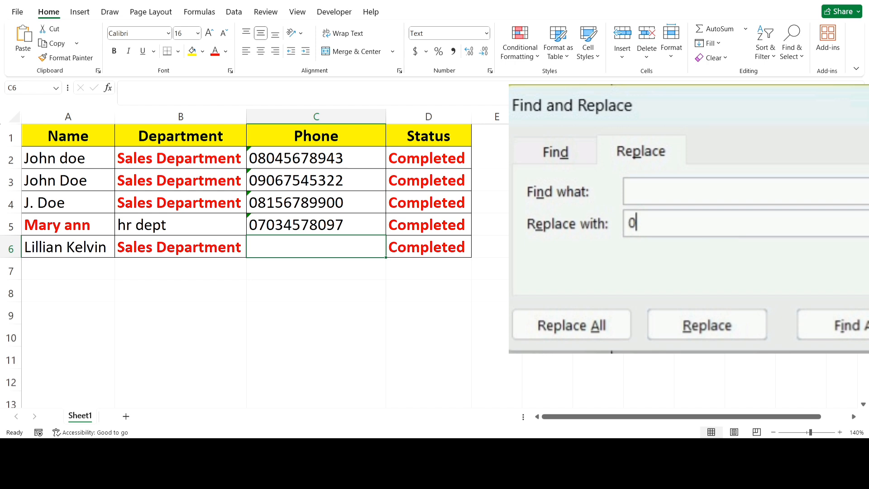
- Replace the blank phone entry in cell C6 with "0" in bold red
{"action": "left_click", "coordinate": [668, 378]}
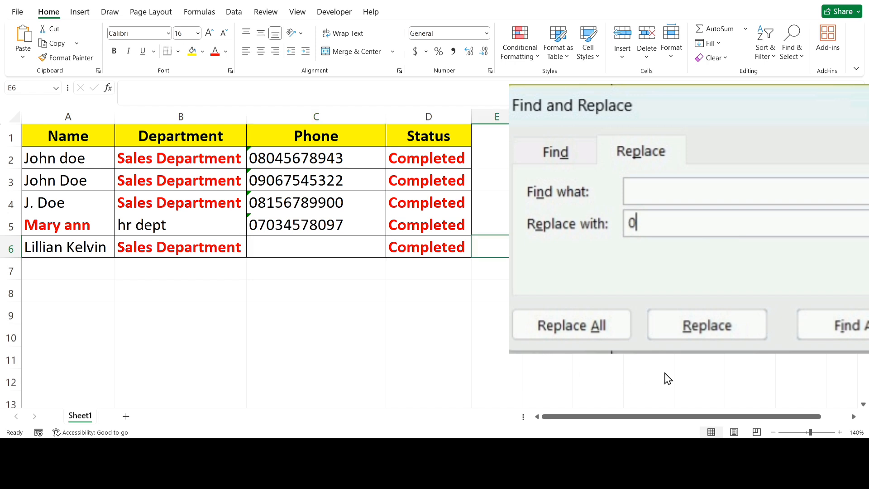
{"action": "left_click", "coordinate": [344, 241]}
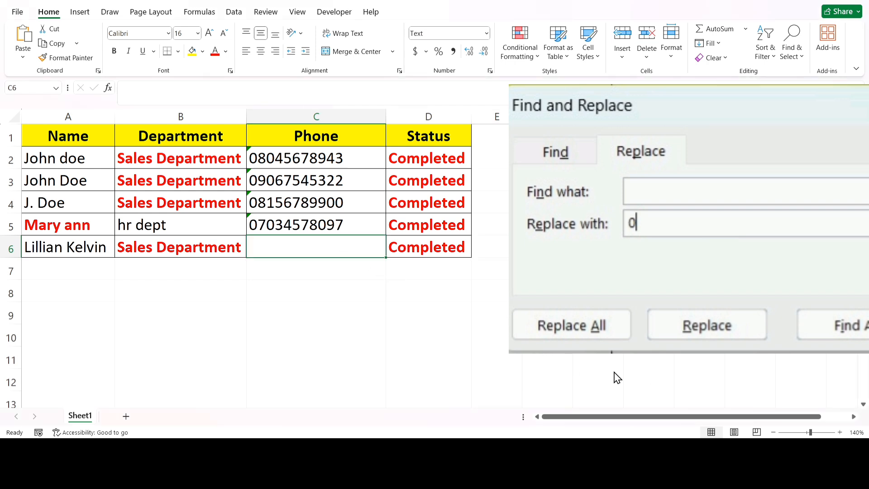
{"action": "type", "text": "0"}
{"action": "key", "text": "Tab"}
{"action": "key", "text": "Tab"}
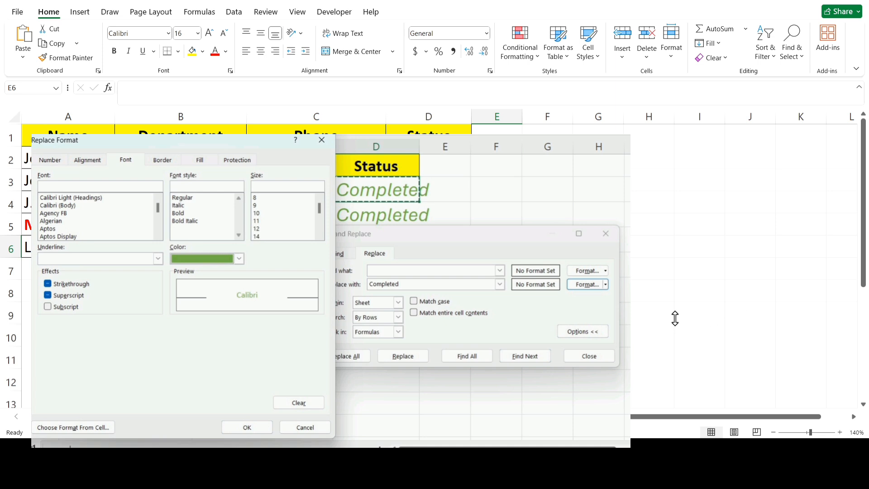
- Replace the formatting of each "Completed" entry in the Status column with green italic Aptos, size 18, one match at a time
{"action": "key", "text": "Return"}
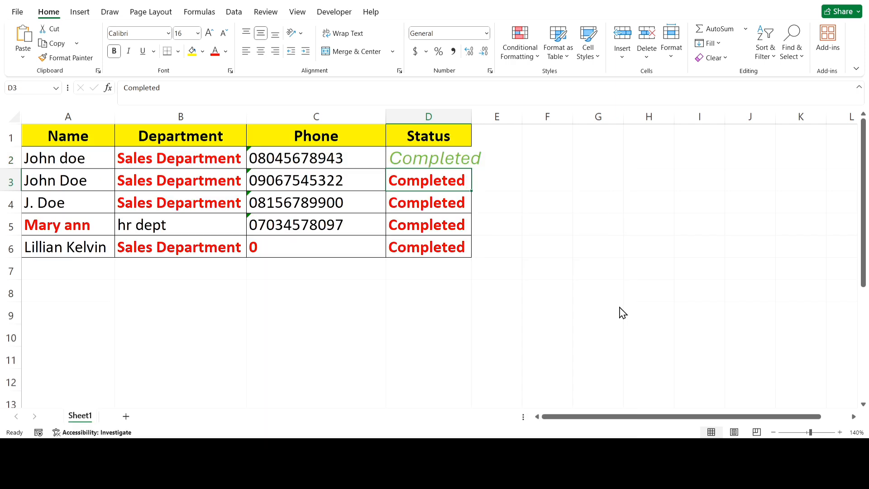
{"action": "left_click", "coordinate": [620, 307]}
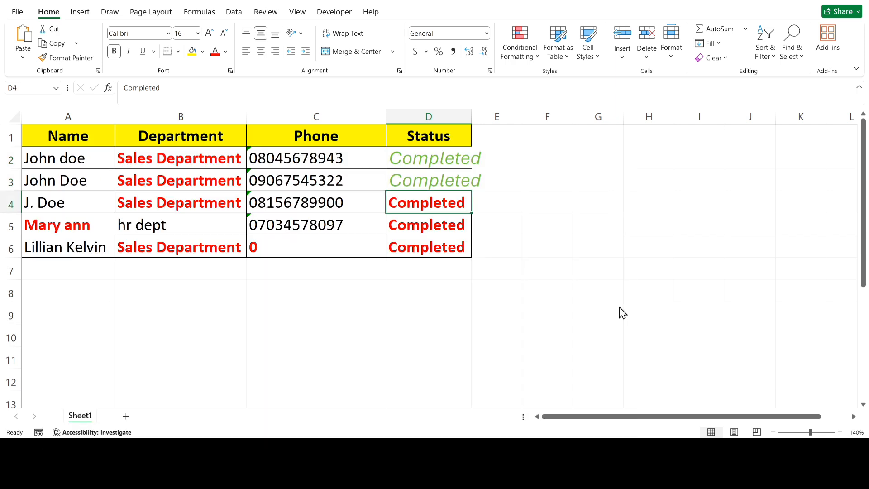
{"action": "left_click", "coordinate": [623, 313]}
{"action": "left_click", "coordinate": [623, 314]}
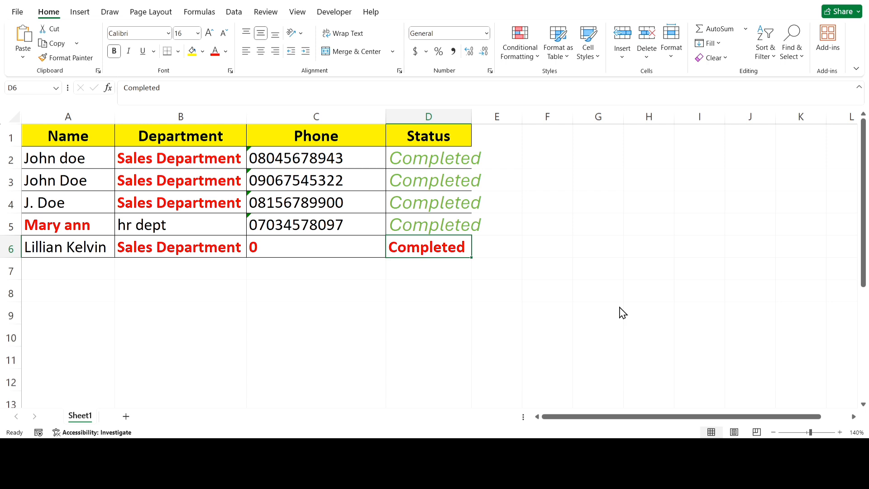
{"action": "left_click", "coordinate": [623, 313]}
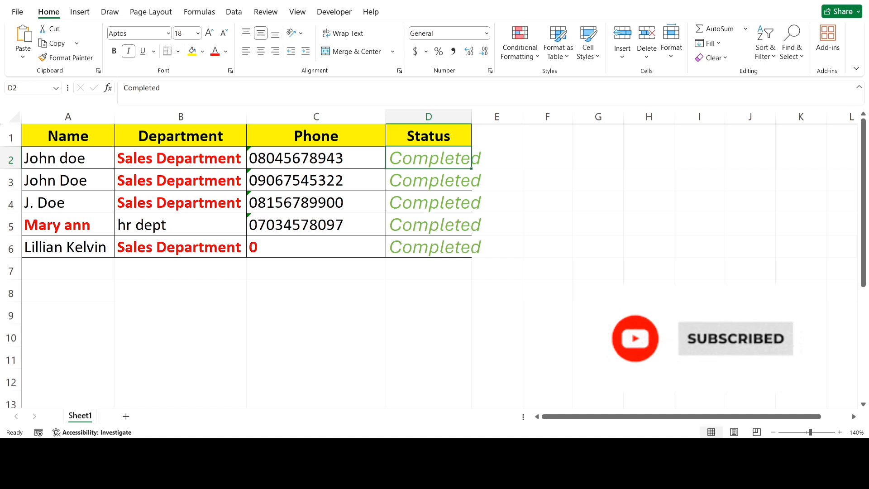
{"action": "left_click", "coordinate": [504, 237]}
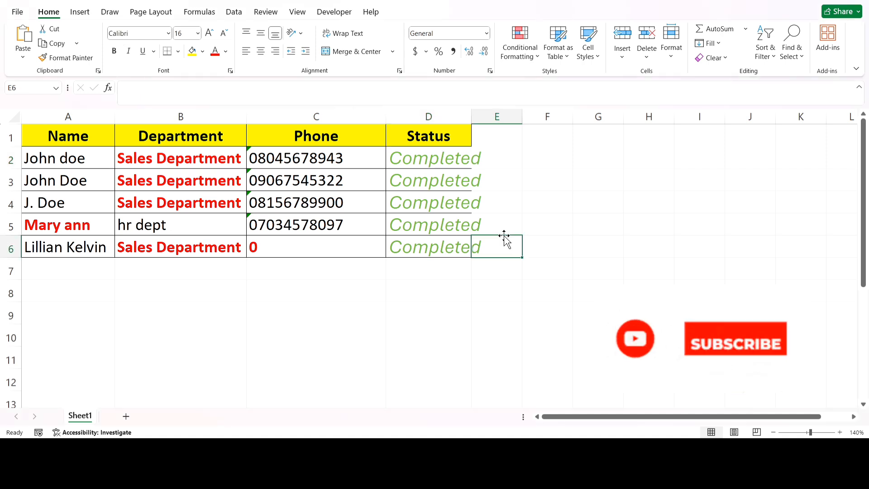